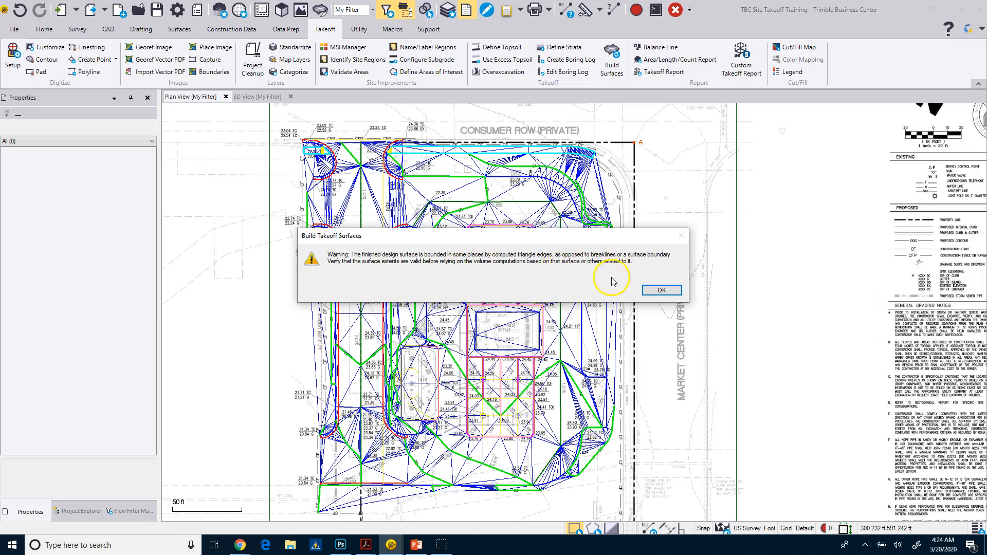
Dismiss the surface boundary warning and examine the finished design surface's outer edges for stray triangles.
left_click(660, 291)
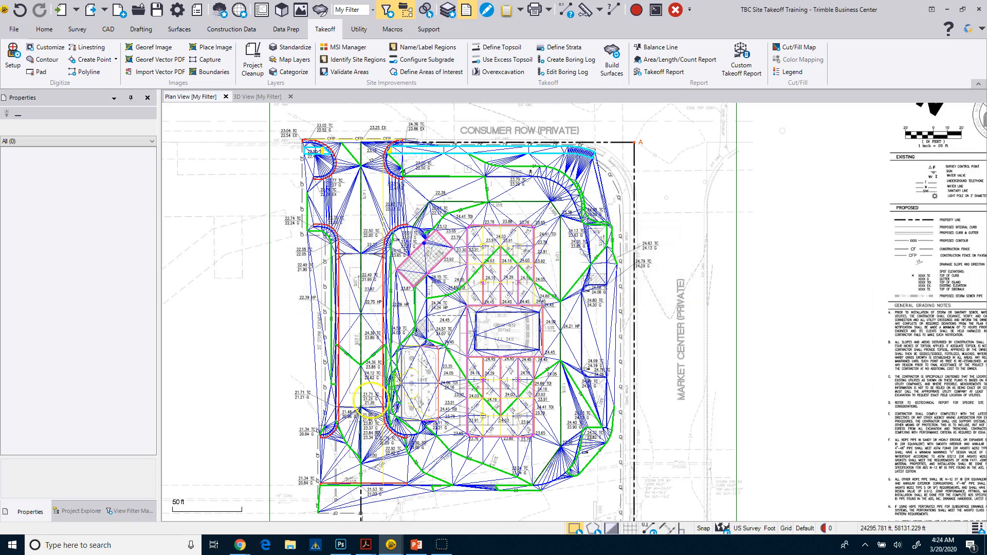
scroll(382, 475, "up", 5)
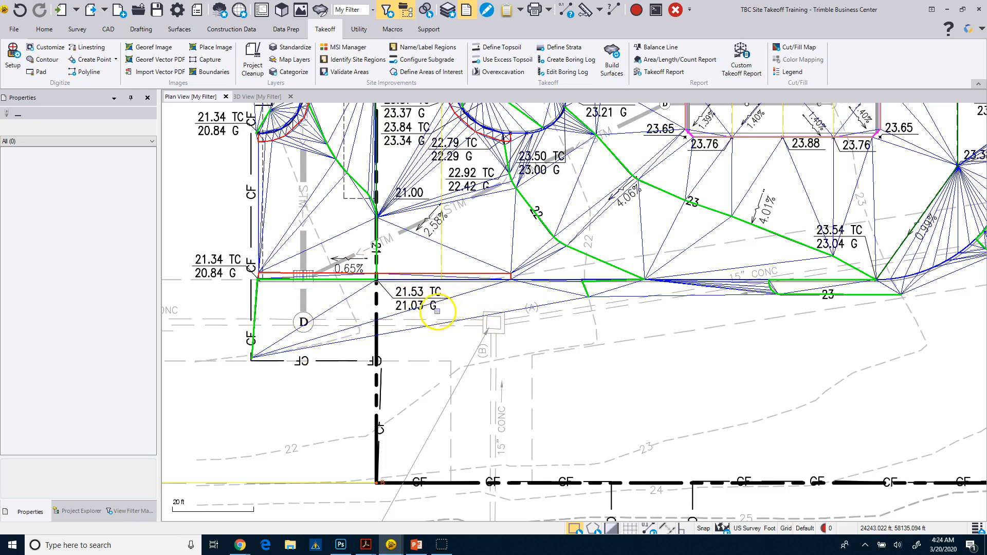
scroll(426, 343, "down", 5)
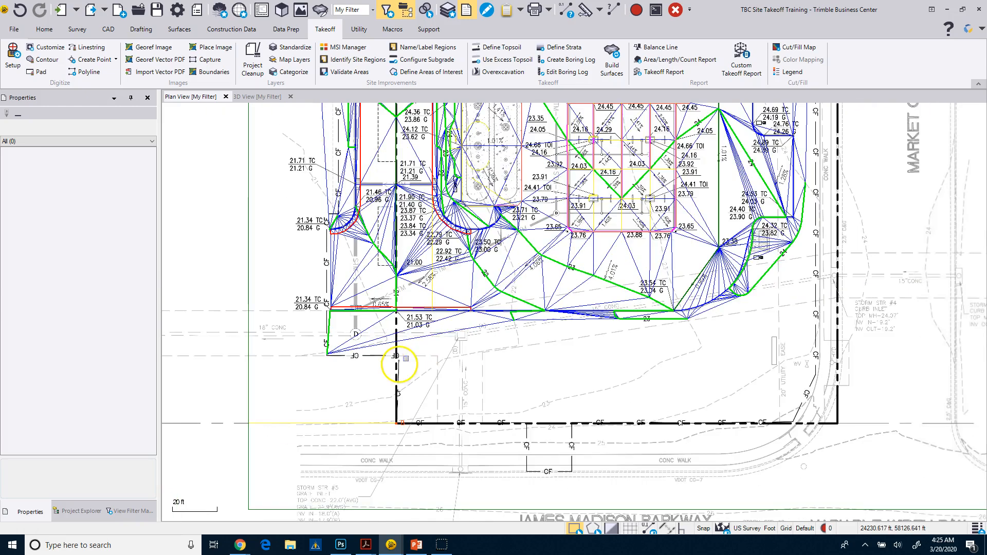
scroll(429, 290, "up", 3)
scroll(429, 289, "down", 2)
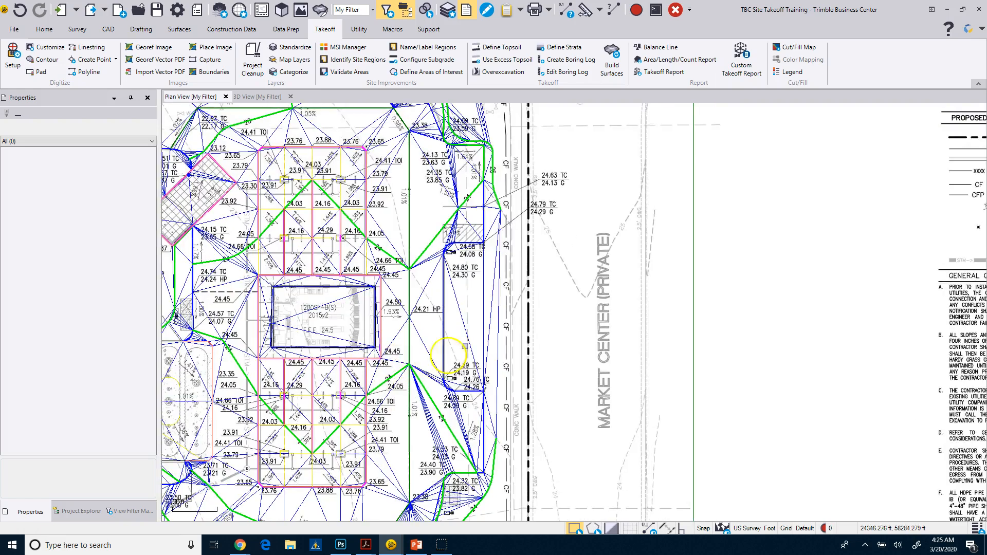
scroll(498, 308, "up", 4)
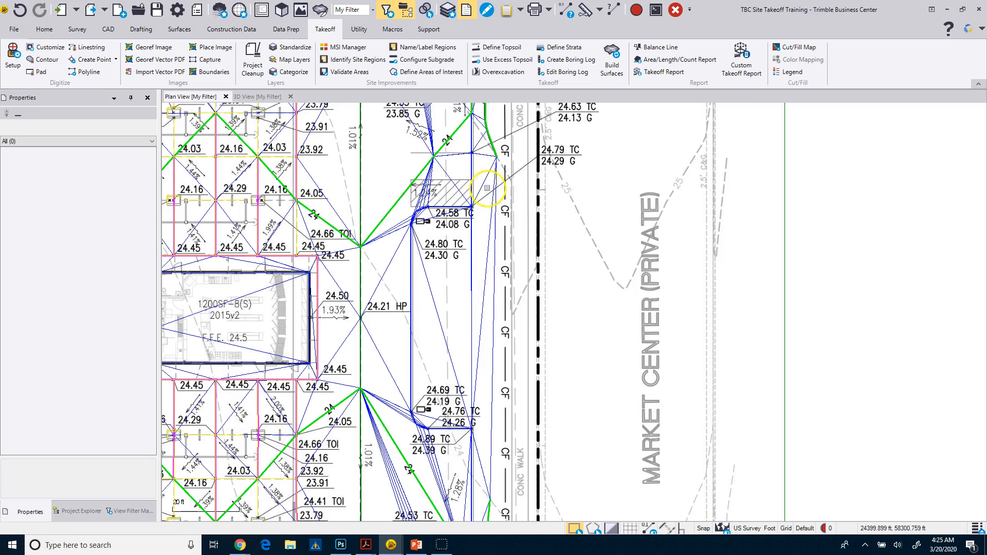
scroll(463, 373, "down", 2)
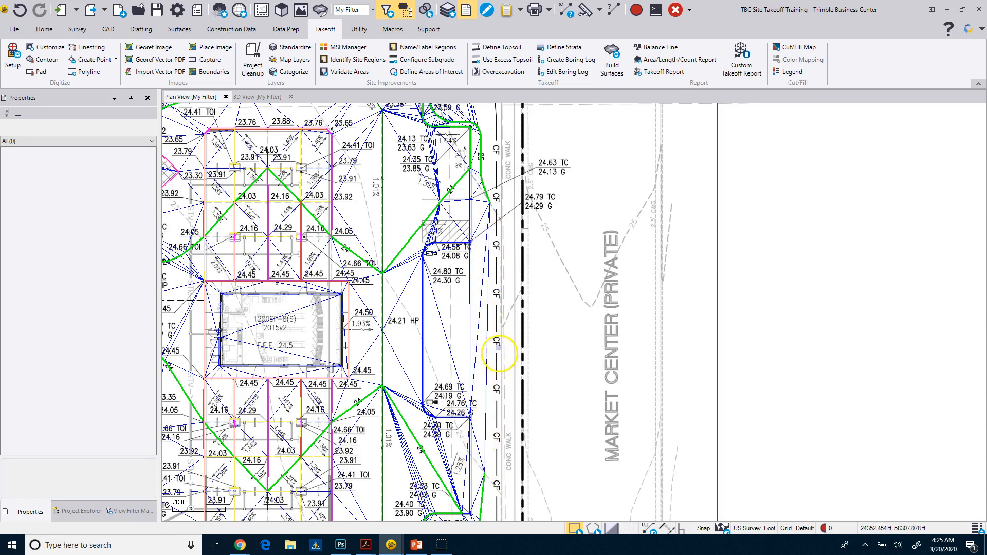
scroll(468, 338, "down", 2)
scroll(459, 226, "up", 3)
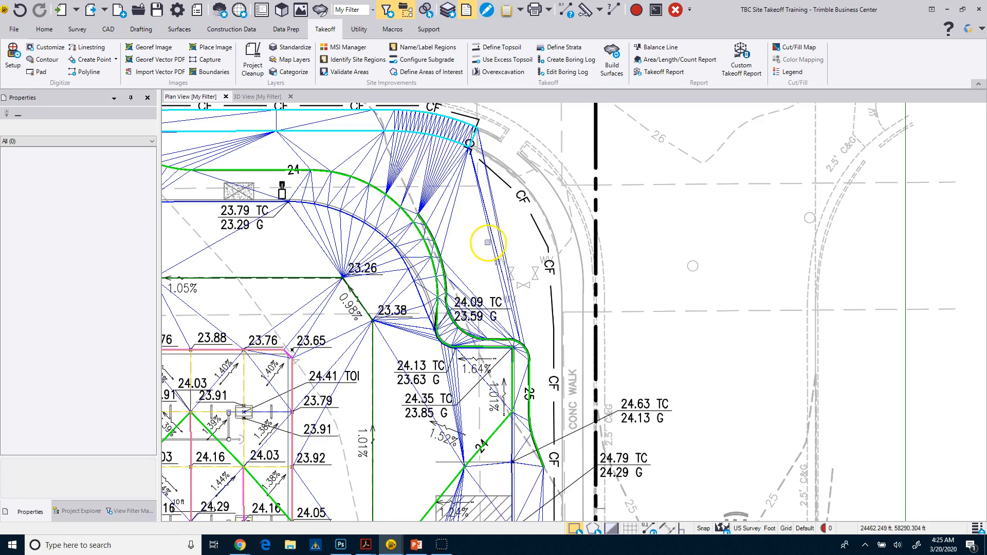
scroll(487, 242, "down", 1)
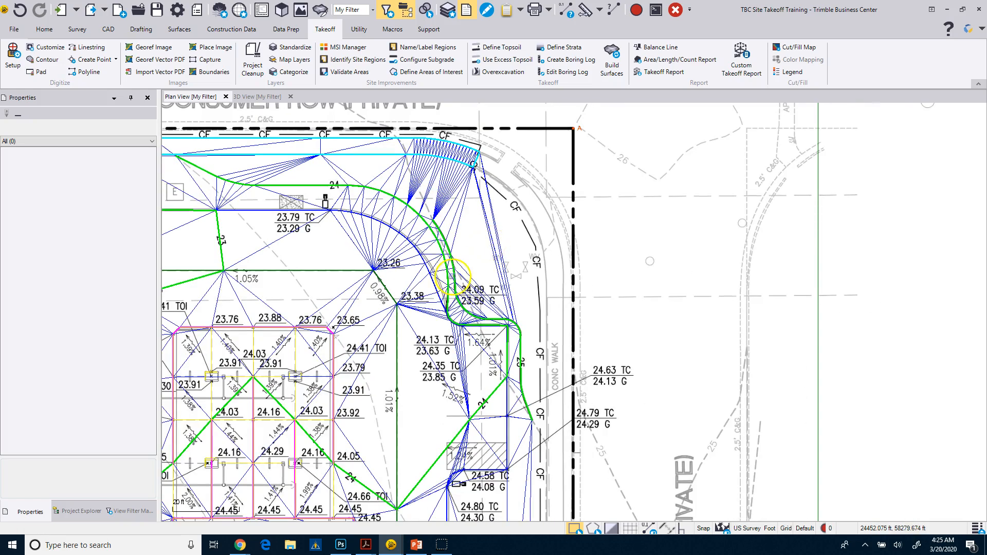
Trim the Finished design surface's long outer triangles at the curved site corner between Consumer Row and Market Center.
left_click(179, 31)
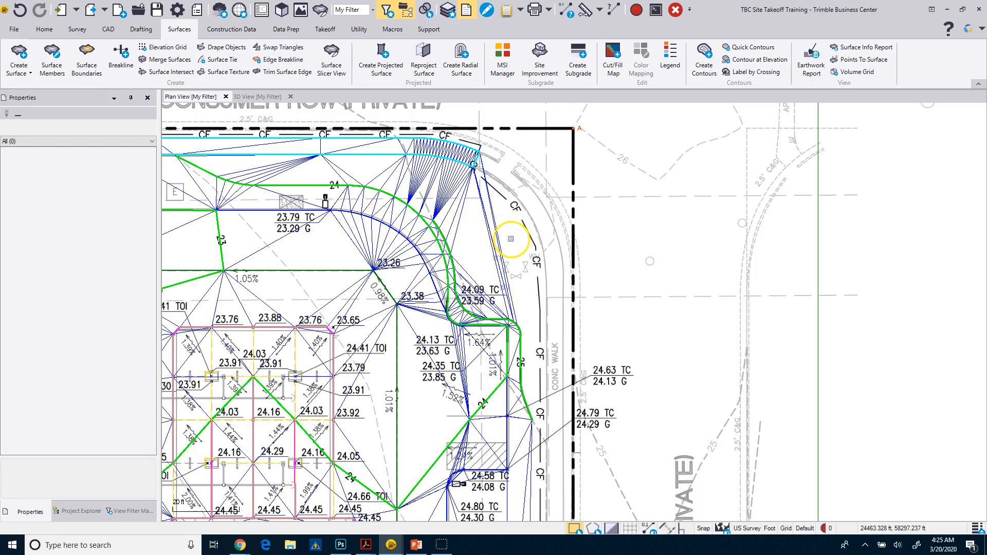
left_click(276, 72)
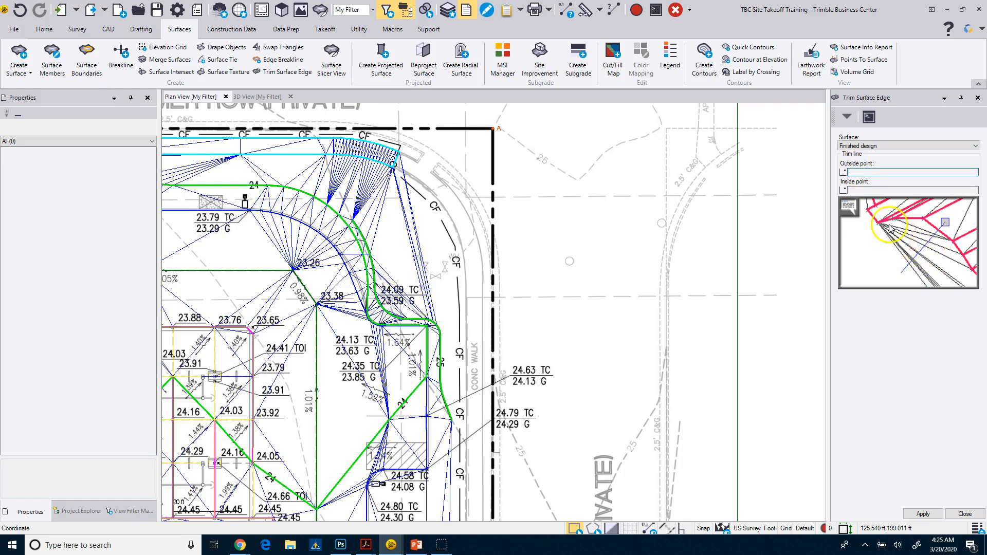
left_click(857, 149)
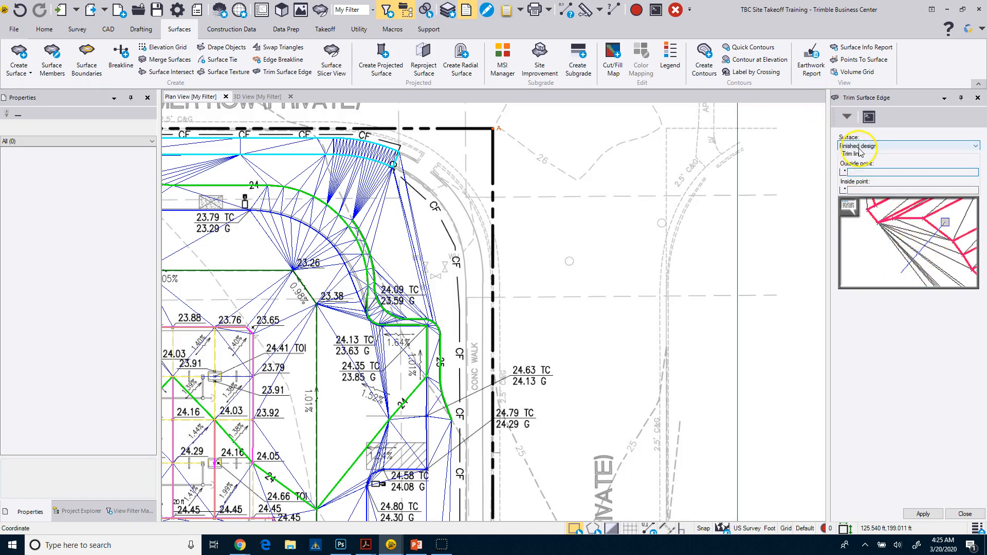
left_click(851, 173)
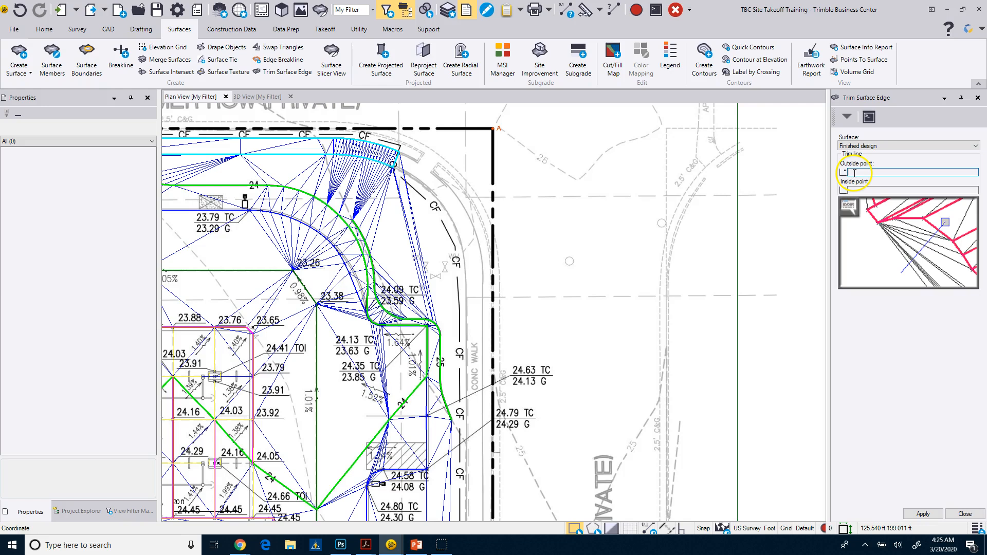
left_click(453, 205)
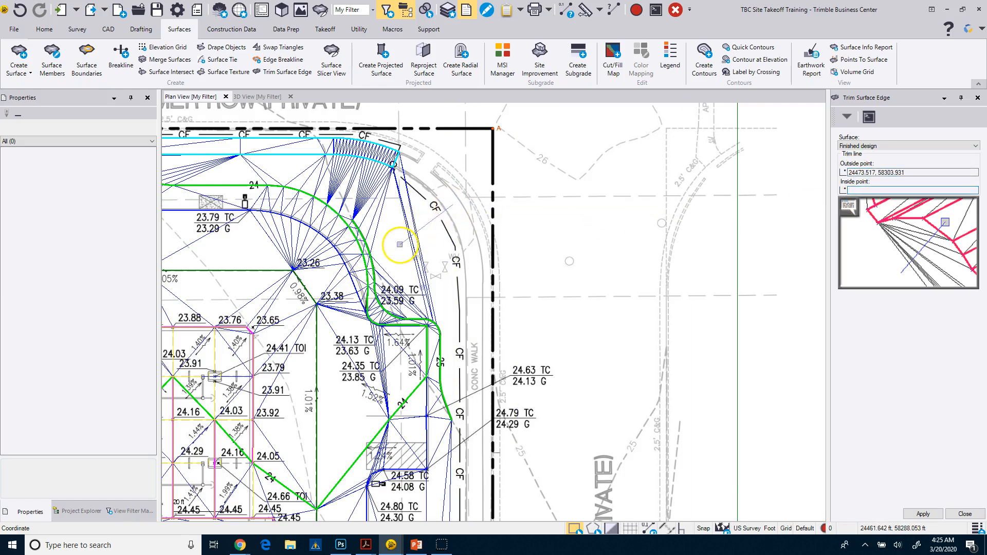
left_click(400, 244)
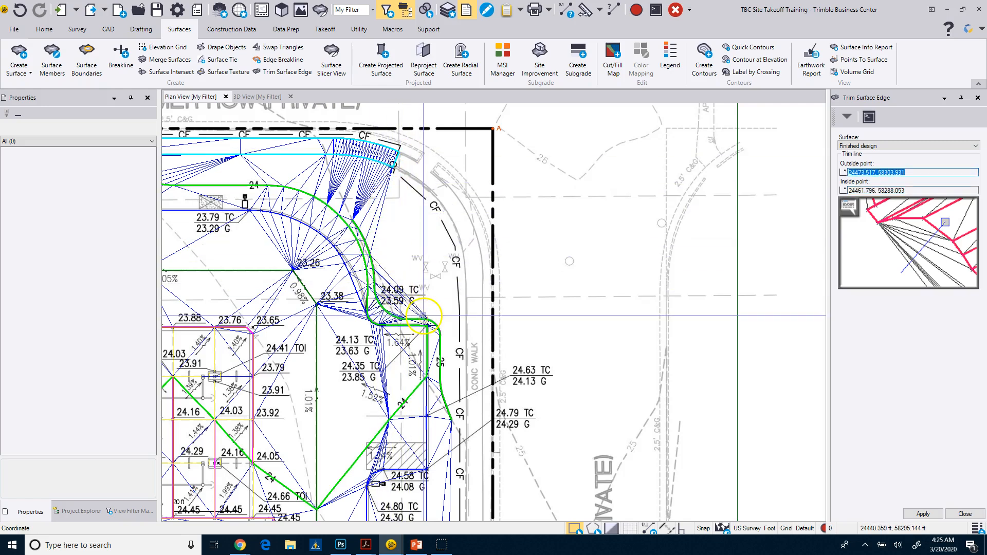
Trim the remaining surface edge triangles outside the curb bend beside the 24.09 TC label.
scroll(382, 307, "up", 2)
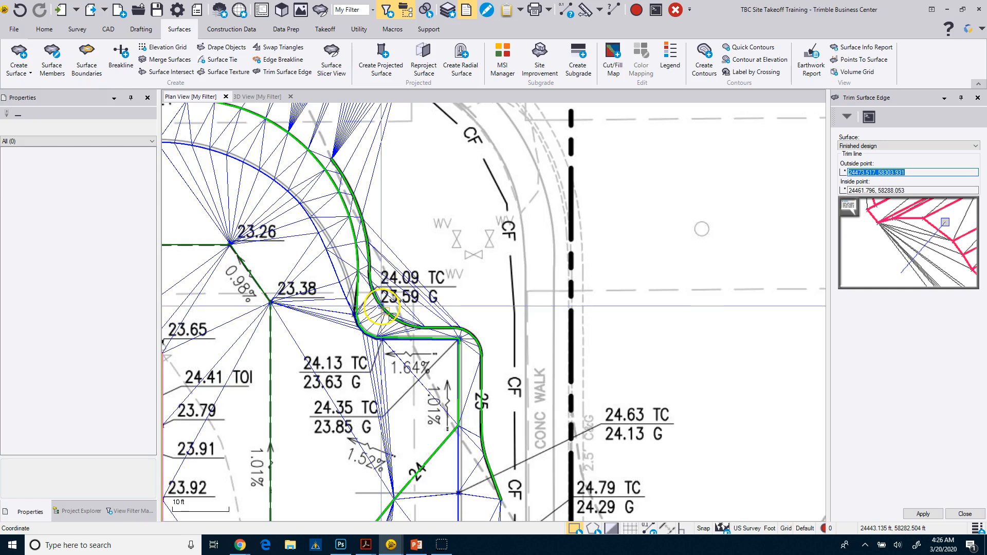
scroll(409, 272, "up", 1)
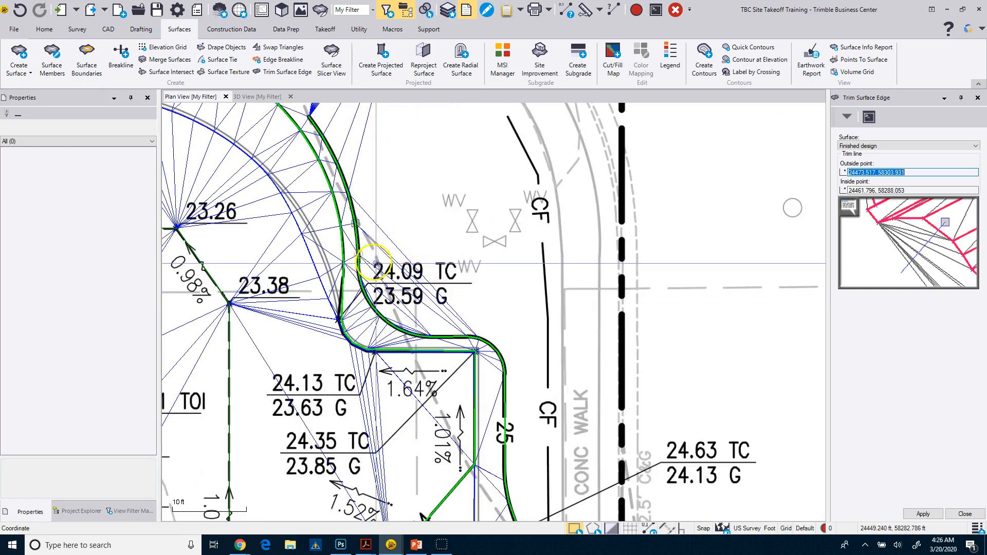
left_click(428, 237)
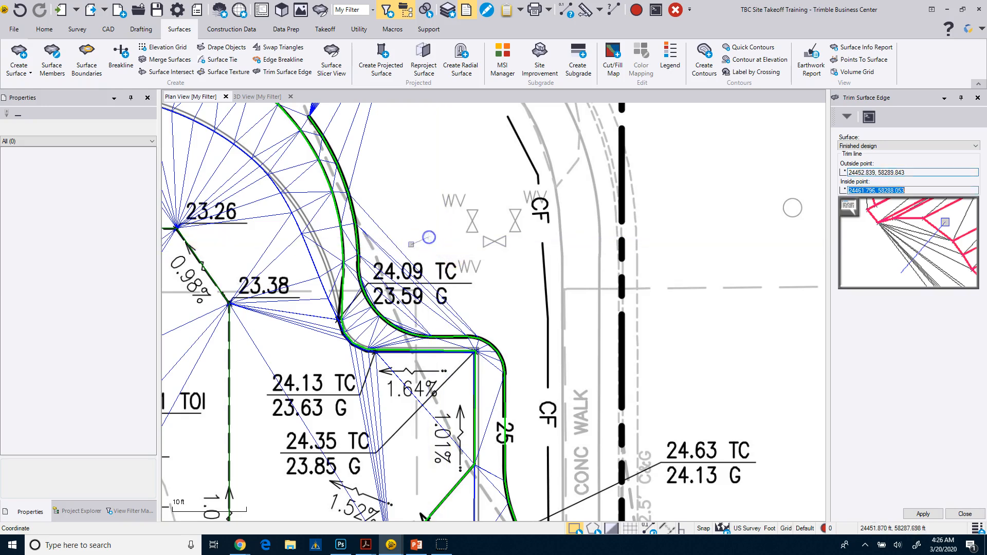
left_click(396, 254)
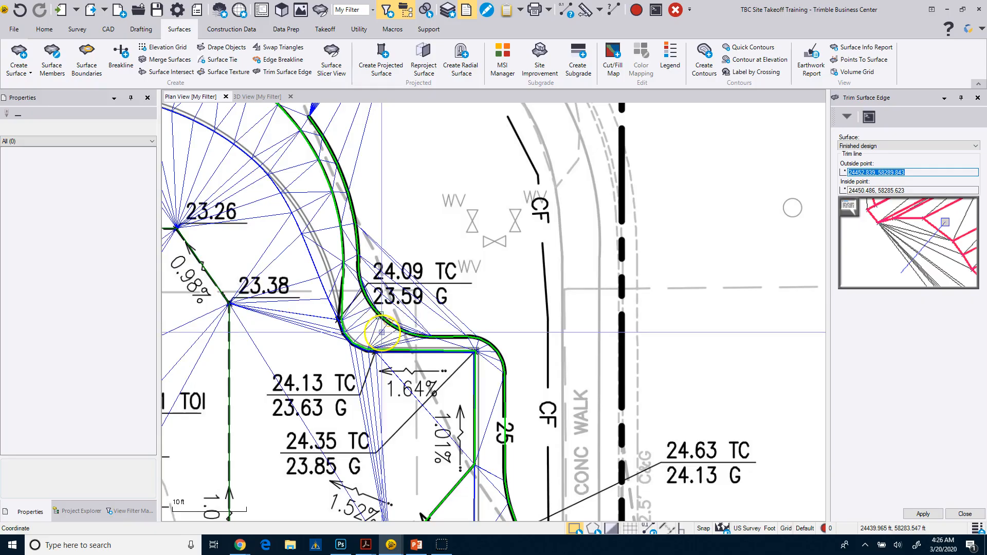
Trim the long surface edge triangles outside the construction fence along the storm easement, near the 21.99 G label.
scroll(380, 331, "down", 3)
scroll(381, 333, "down", 3)
middle_click_drag(381, 337, 541, 249)
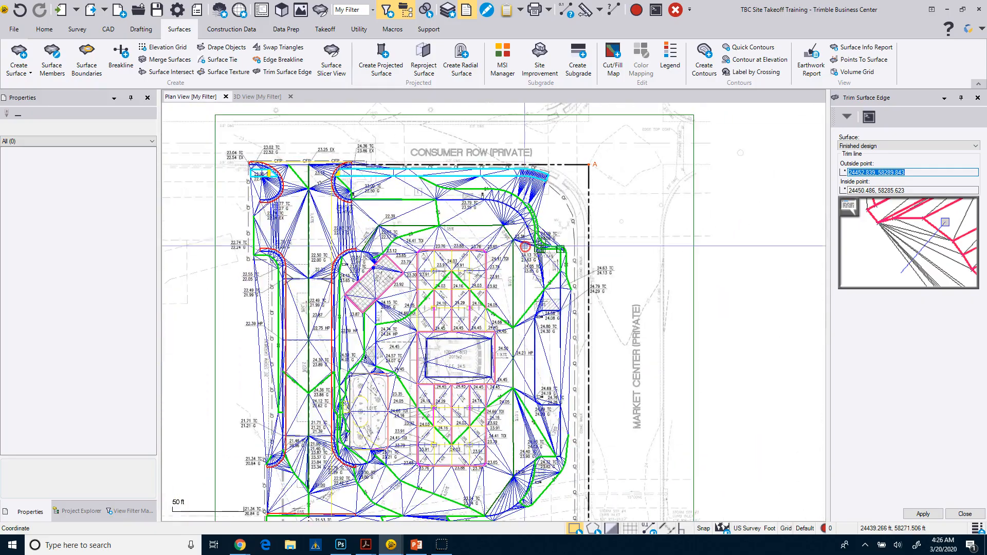
scroll(263, 204, "up", 5)
middle_click_drag(313, 279, 318, 148)
scroll(308, 246, "down", 2)
middle_click_drag(340, 318, 351, 229)
scroll(352, 229, "down", 1)
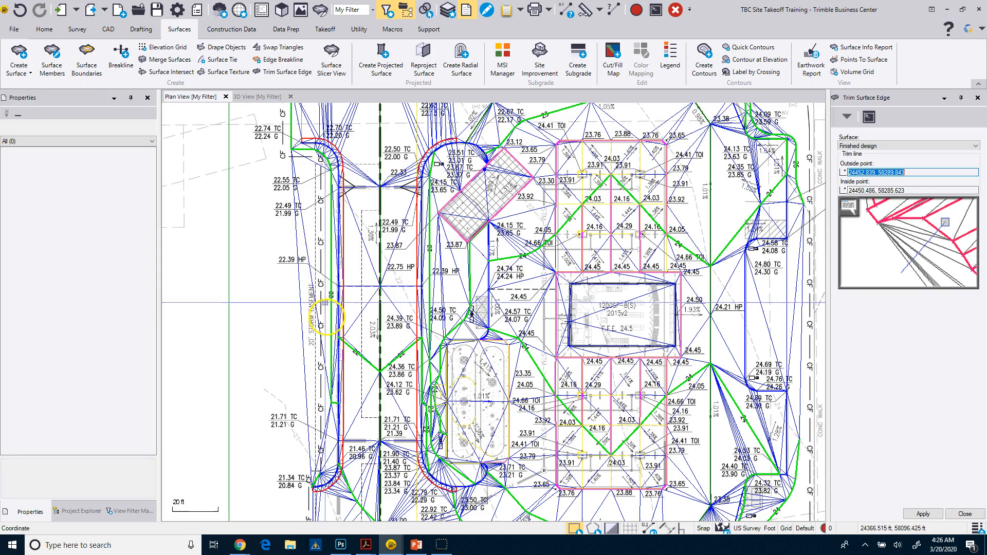
left_click(293, 243)
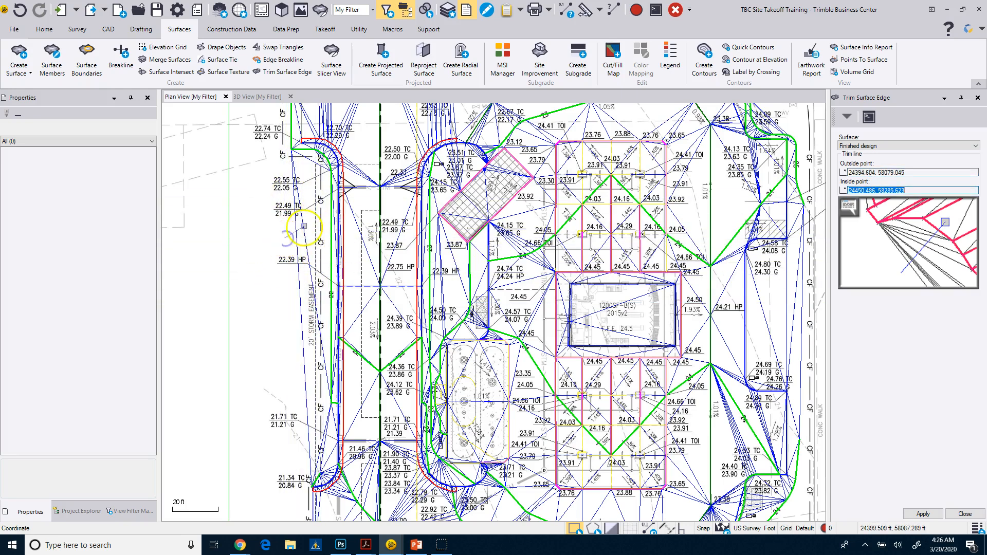
left_click(304, 225)
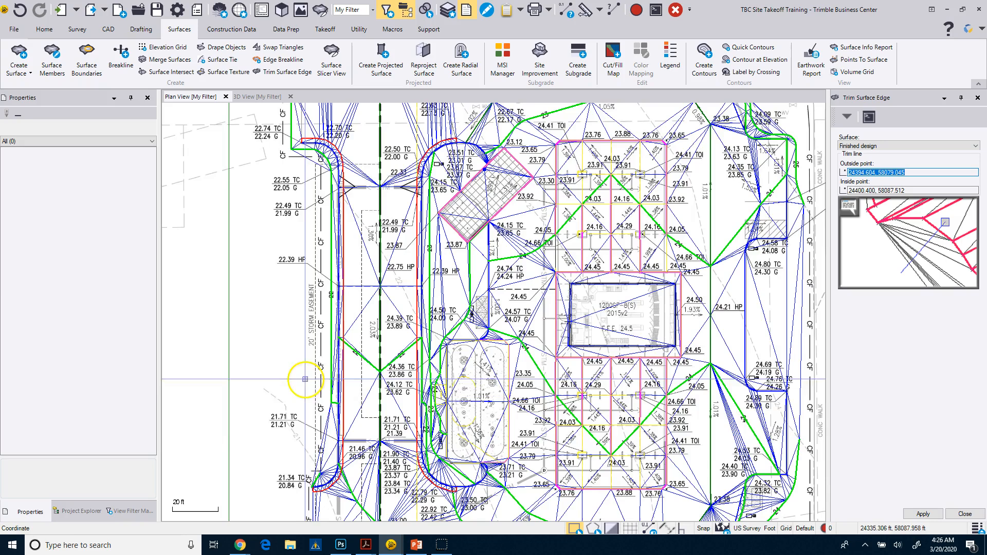
Trim the outer edge triangles near the 21.34 TC curb end beside the storm easement, and finish trimming the surface edge.
middle_click_drag(311, 450, 312, 369)
scroll(312, 369, "up", 4)
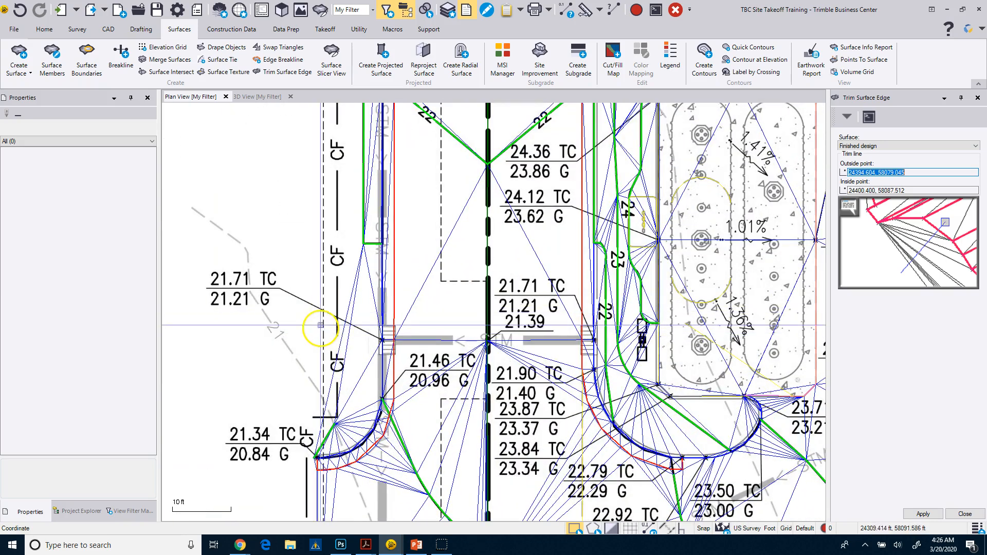
left_click(312, 365)
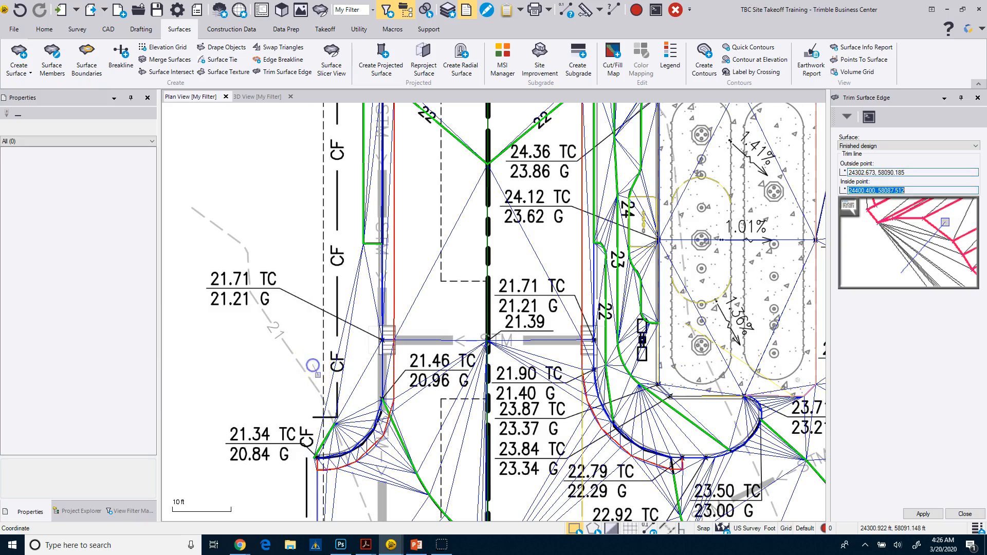
left_click(329, 389)
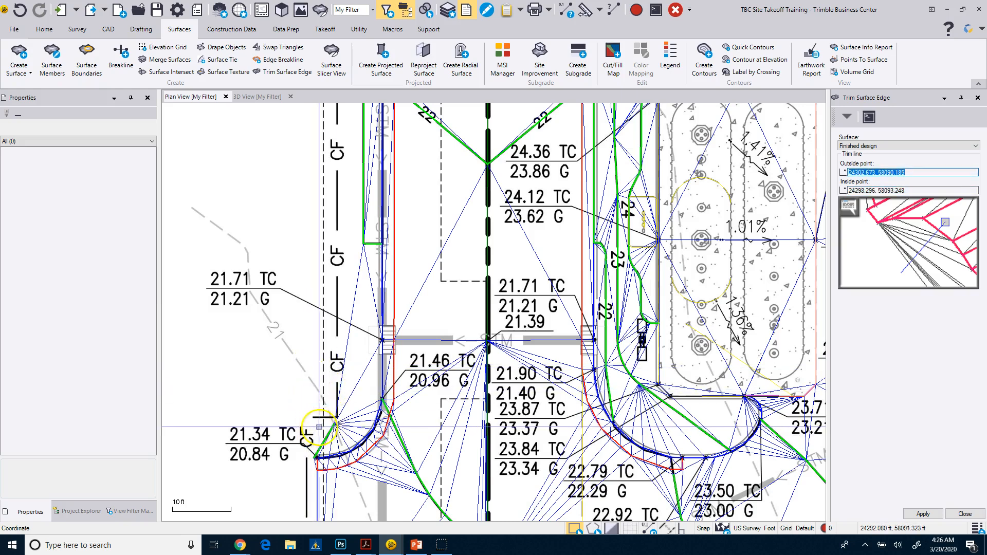
scroll(335, 416, "down", 5)
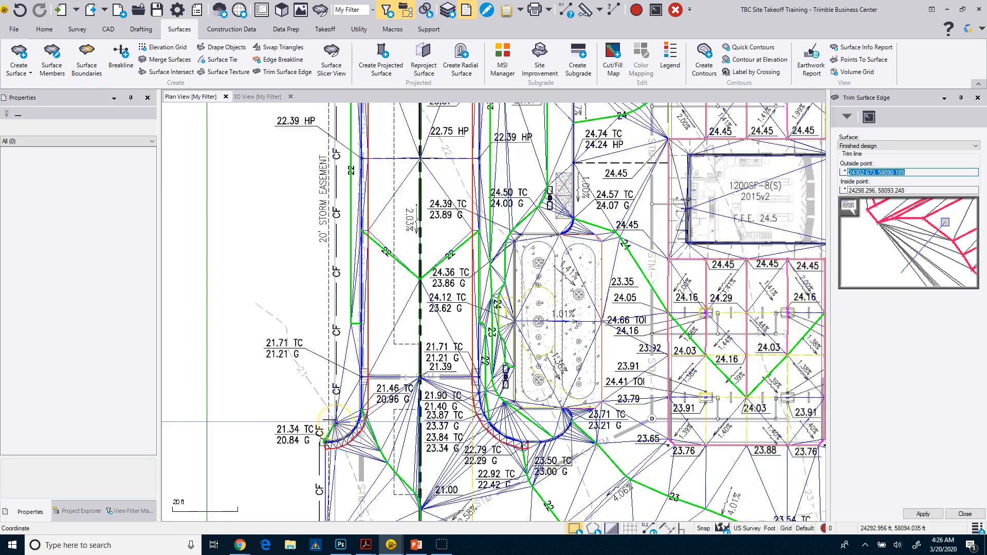
left_click(959, 514)
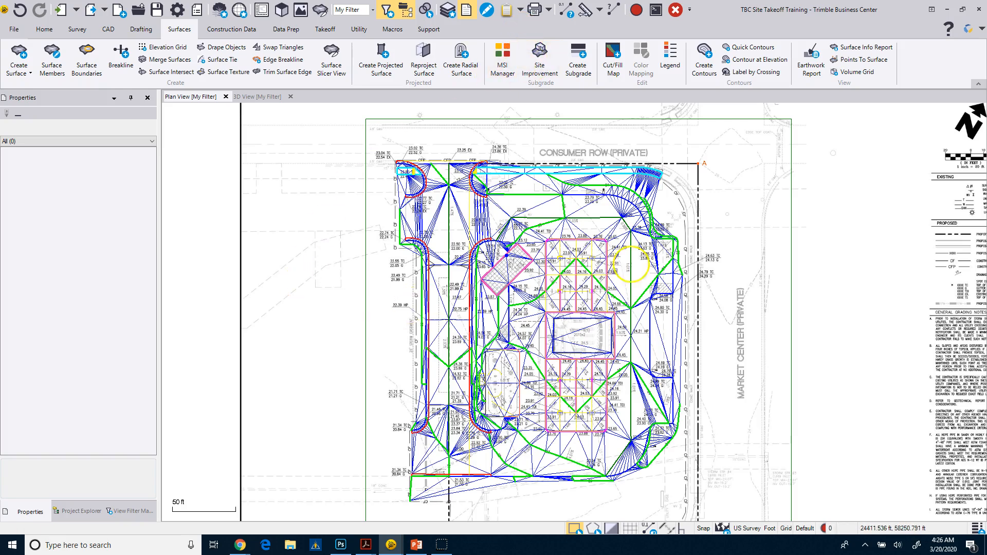
Start a surface edge breakline named FG-EdgeBoundary for Finished design and create a new layer named TO_FG-Surface Edge.
middle_click_drag(549, 324, 524, 318)
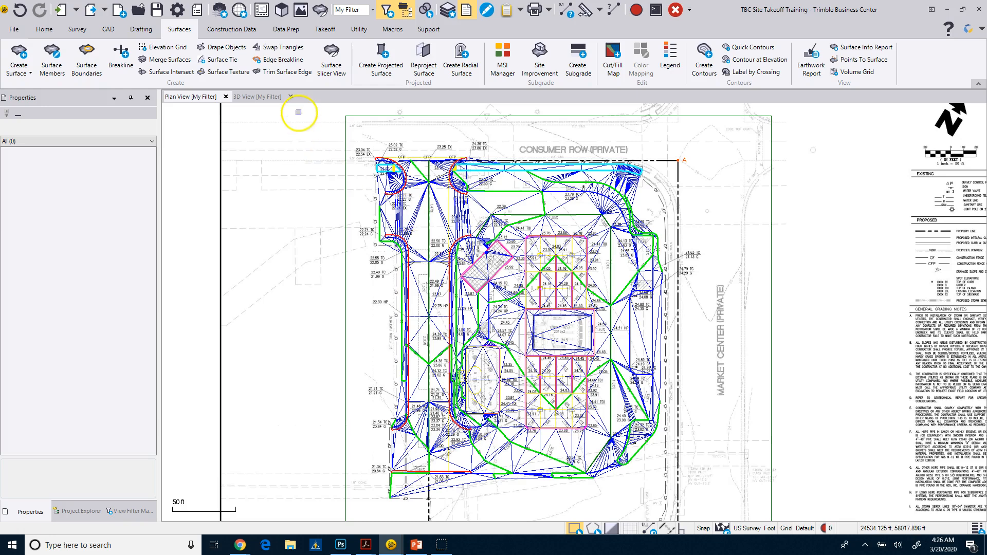
left_click(272, 60)
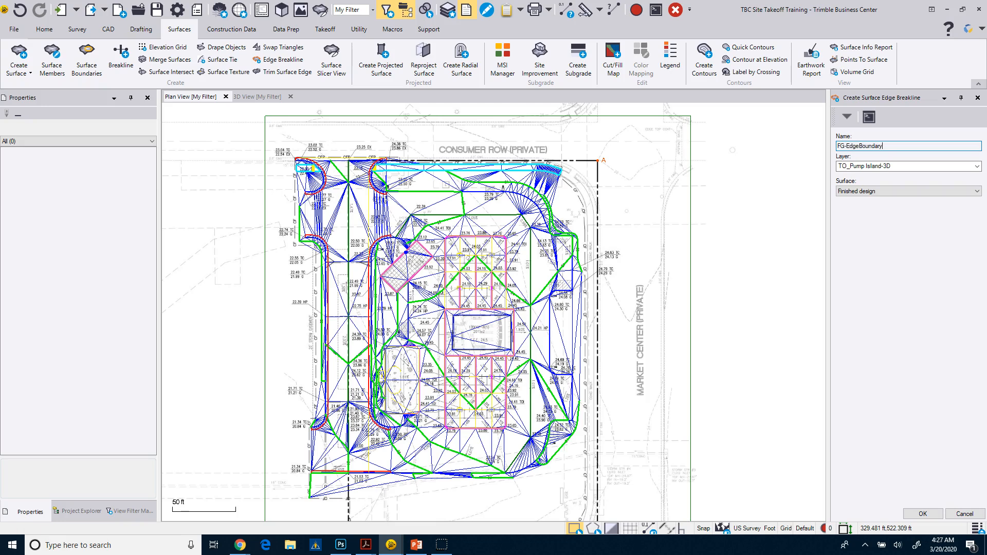
left_click(889, 167)
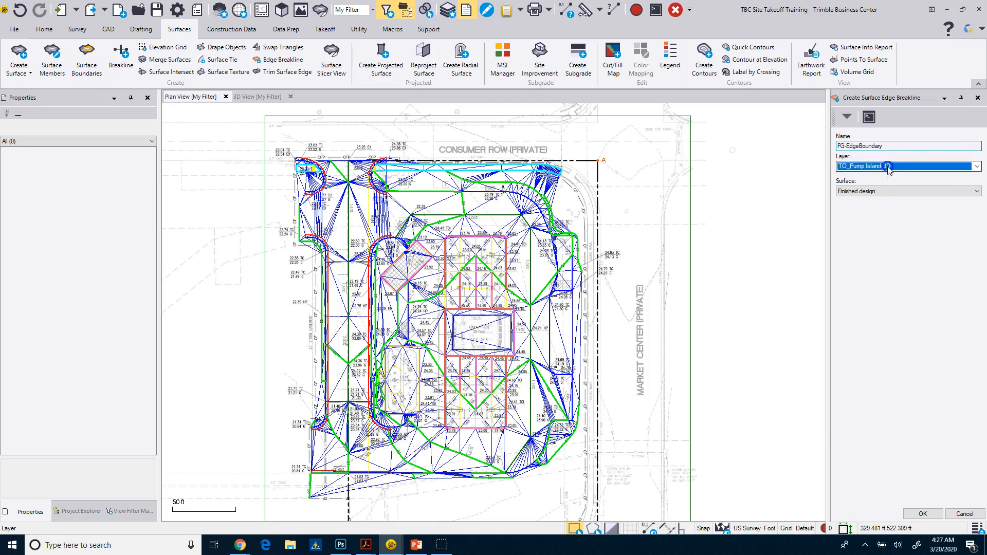
left_click(889, 168)
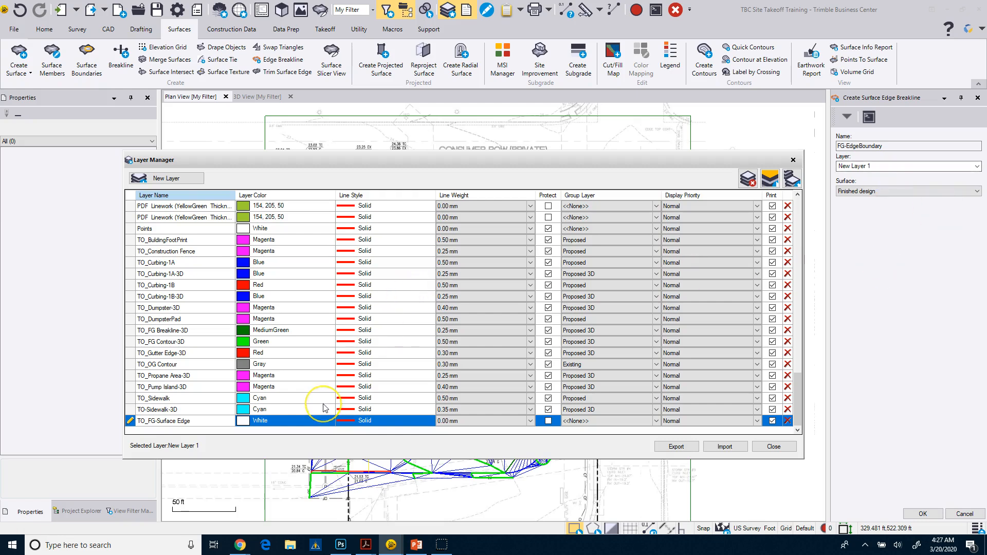
Protect the TO_FG-Surface Edge layer, set its line weight to 0.35 mm and assign it to the Proposed 3D group.
left_click(545, 423)
left_click(530, 422)
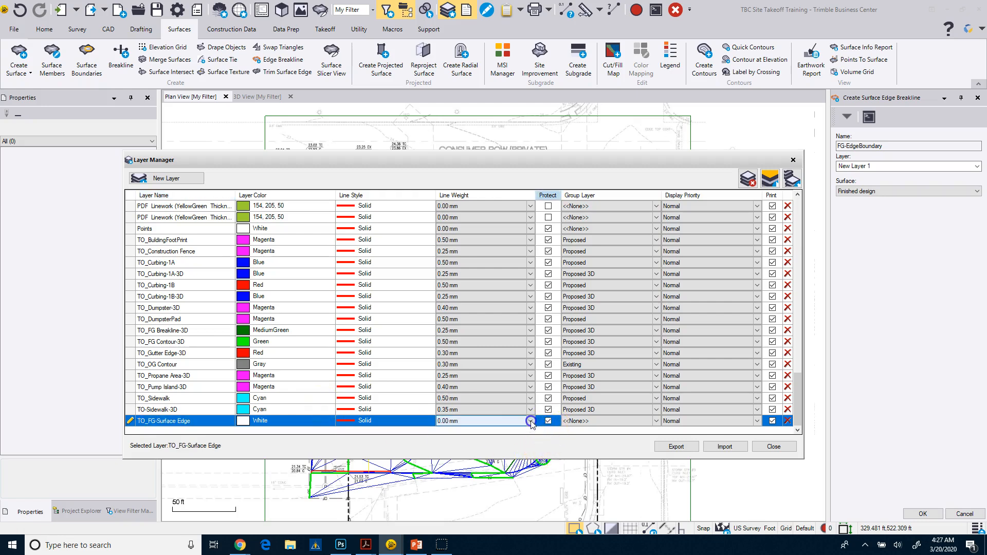
left_click(447, 323)
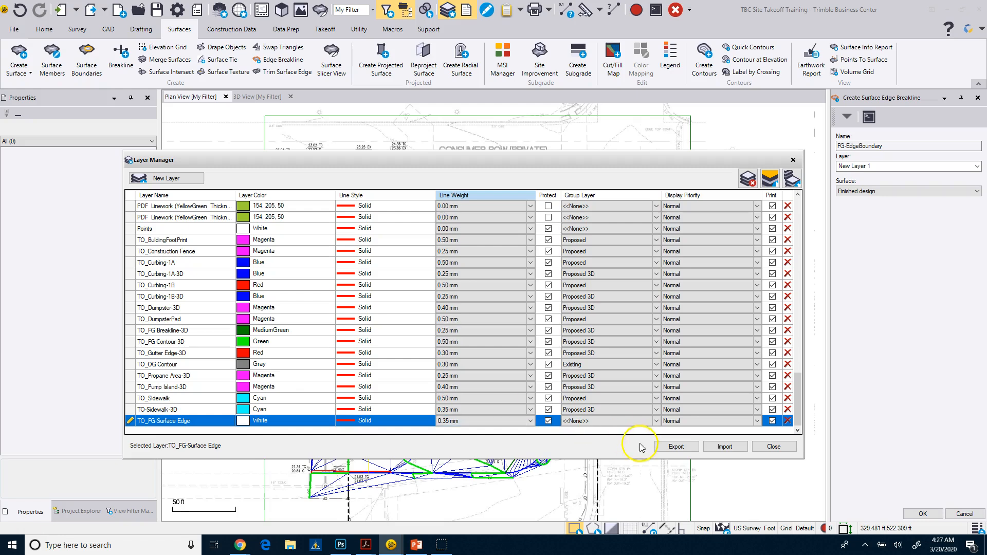
left_click(656, 421)
left_click(596, 451)
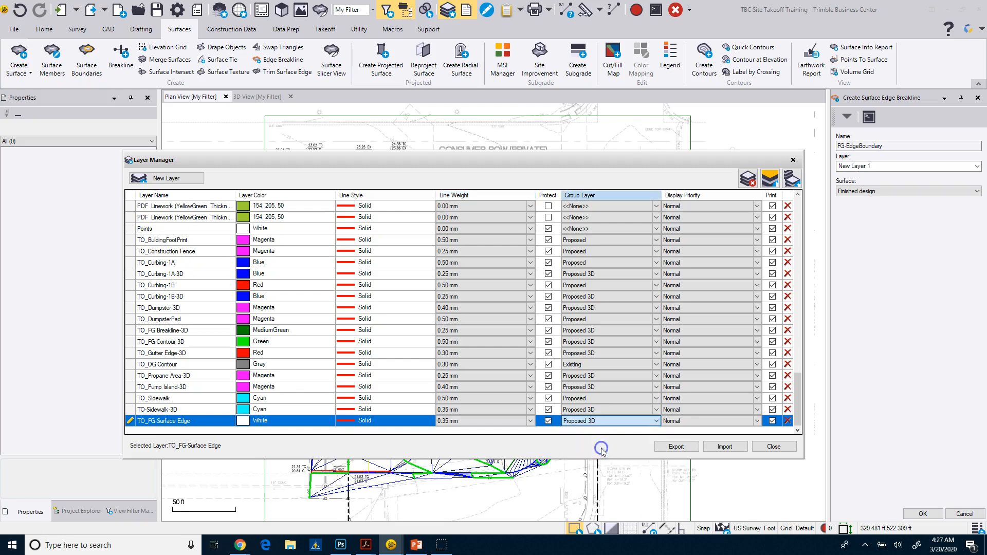
Rename the new layer TO_FG-SurfaceEdge-3D and create the Finished design surface edge breakline on it.
left_click(195, 421)
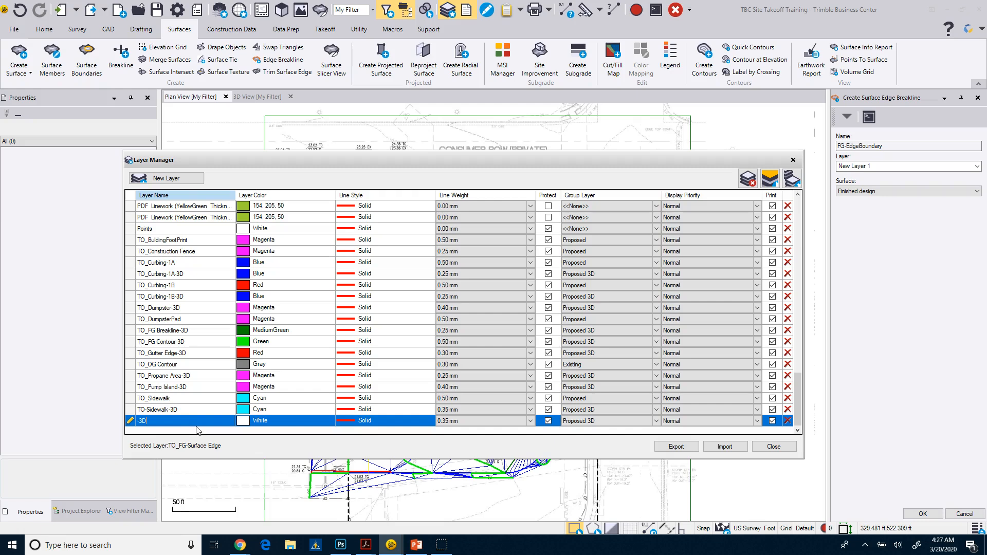
type("-3D")
type("D")
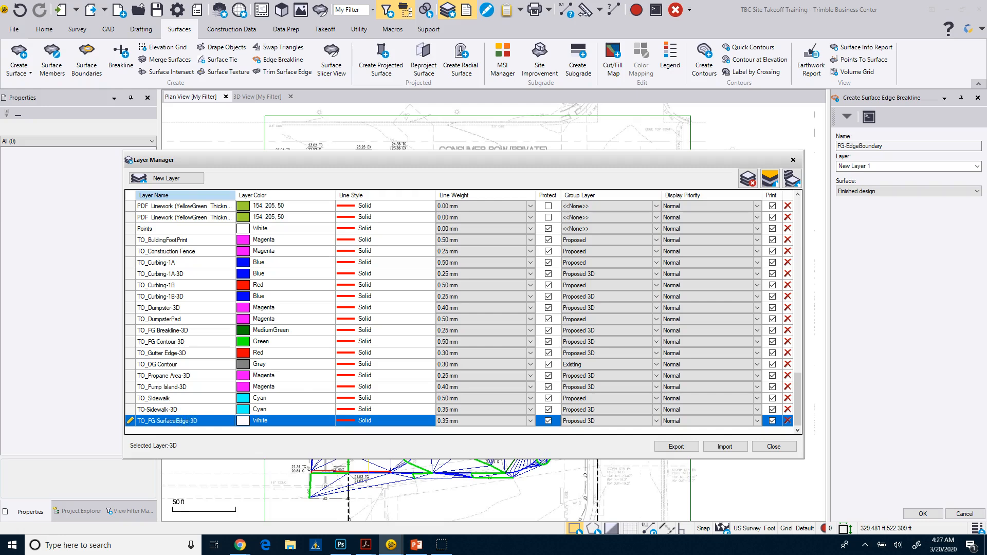
left_click(774, 446)
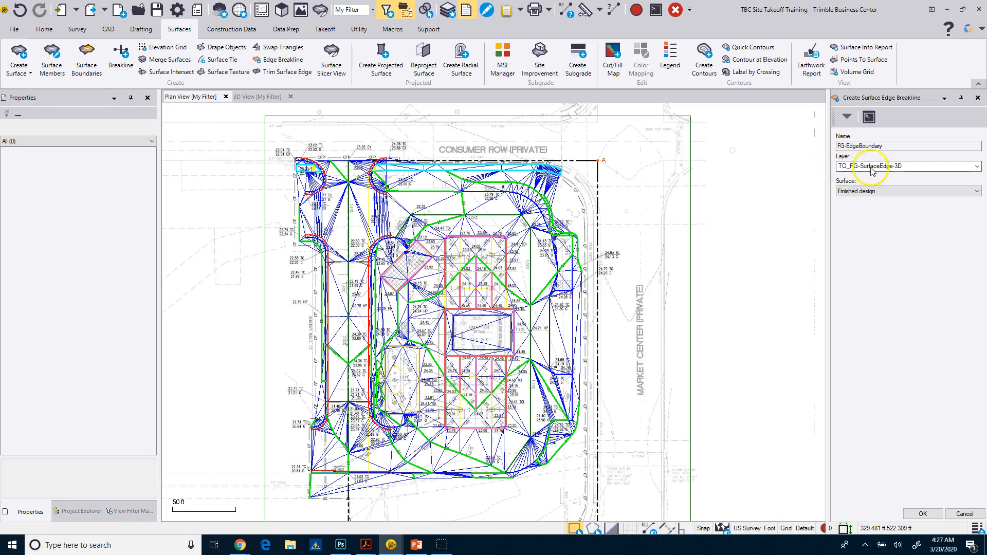
left_click(922, 513)
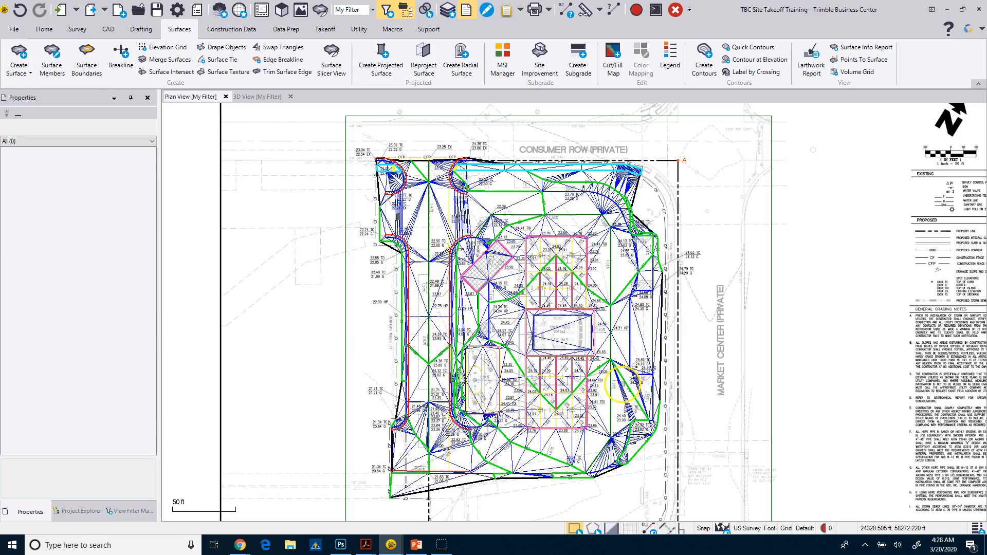
Run the Build Surfaces command for the takeoff.
left_click(316, 33)
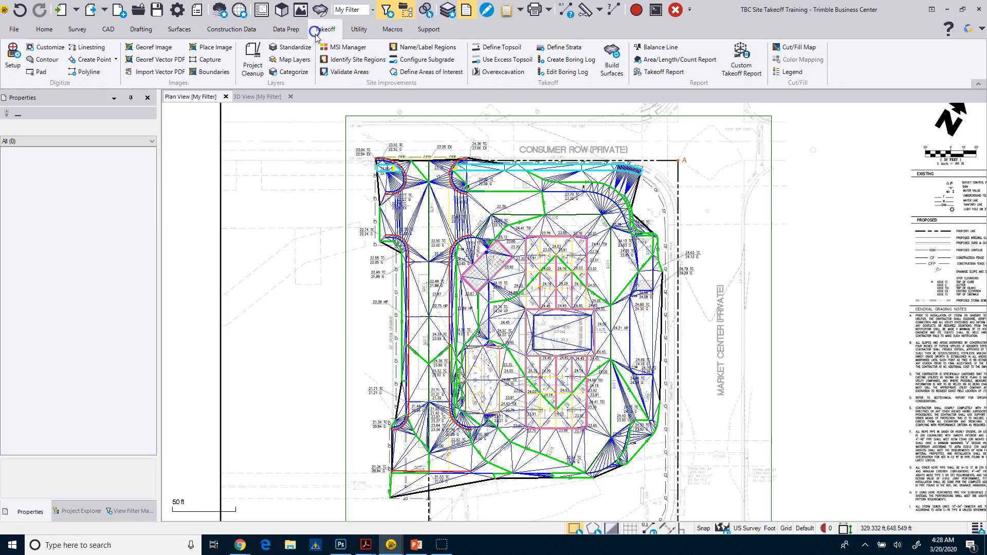
left_click(611, 61)
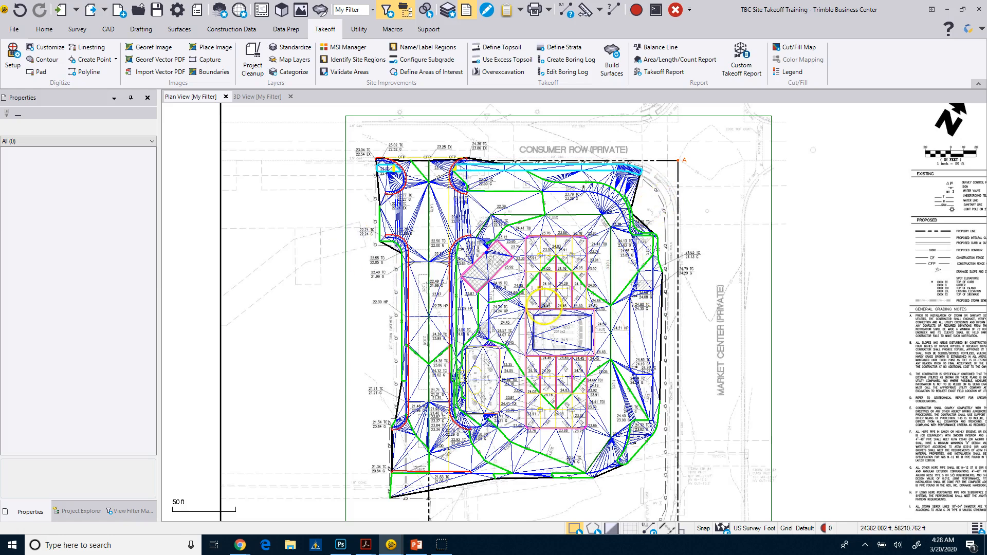
middle_click_drag(543, 305, 513, 304)
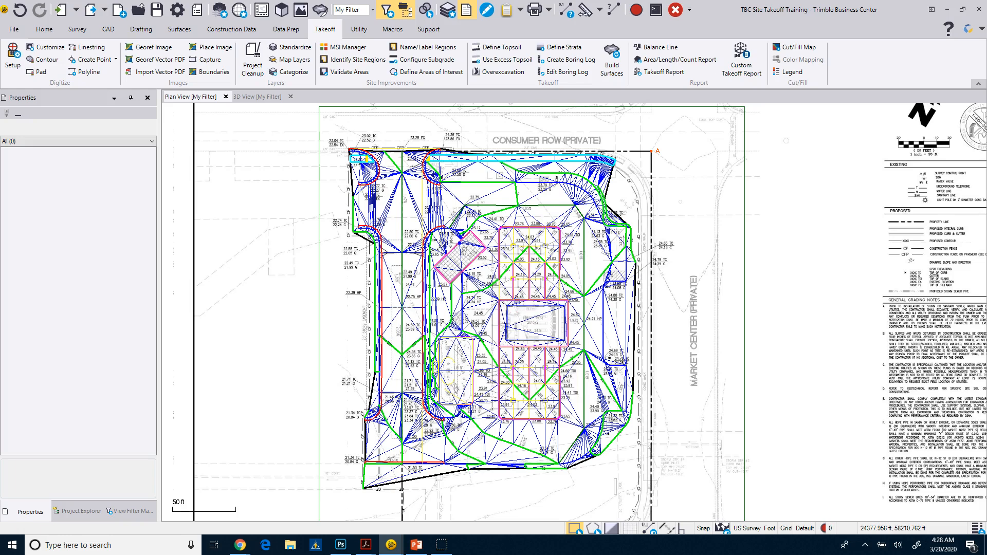